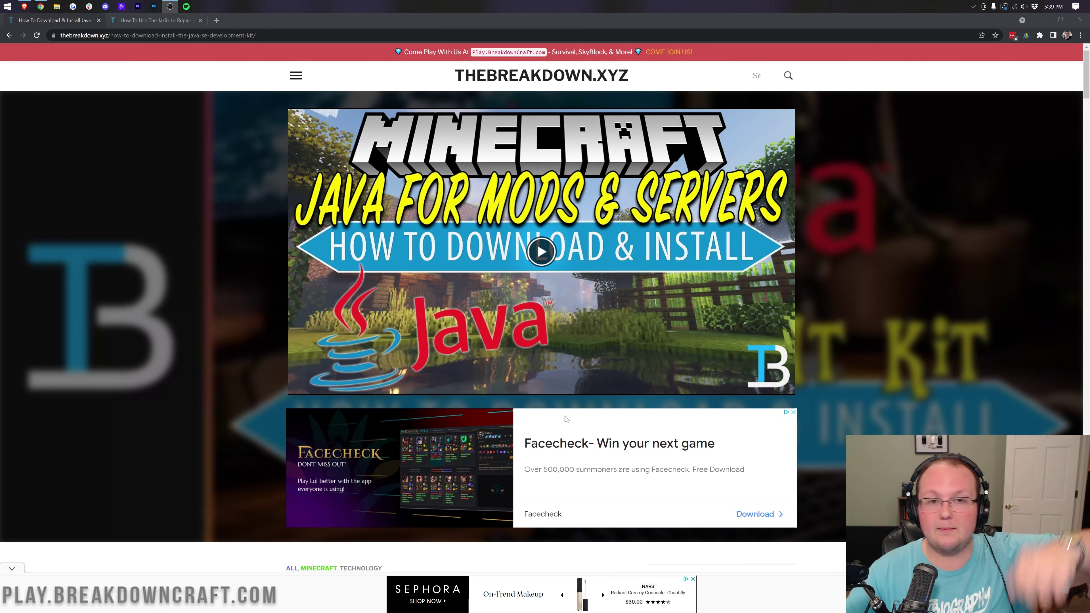
- Scroll the article, highlighting the DDoS Protection, Automated Backups and Instant Setup feature text
{"action": "scroll", "coordinate": [537, 476], "scroll_direction": "down", "scroll_amount": 4}
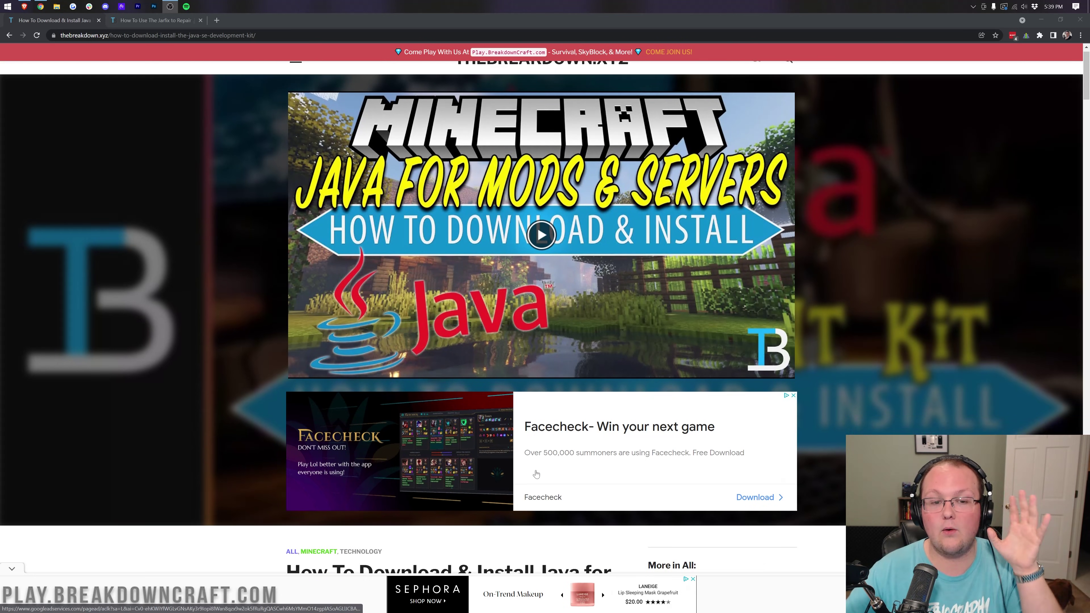
{"action": "scroll", "coordinate": [535, 481], "scroll_direction": "down", "scroll_amount": 11}
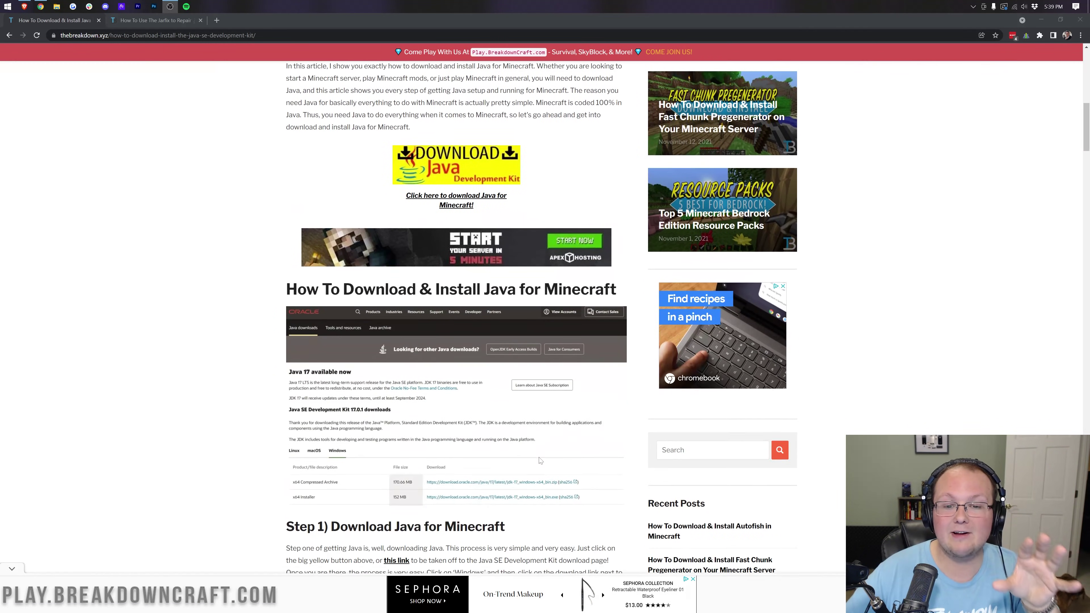
{"action": "scroll", "coordinate": [538, 462], "scroll_direction": "up", "scroll_amount": 5}
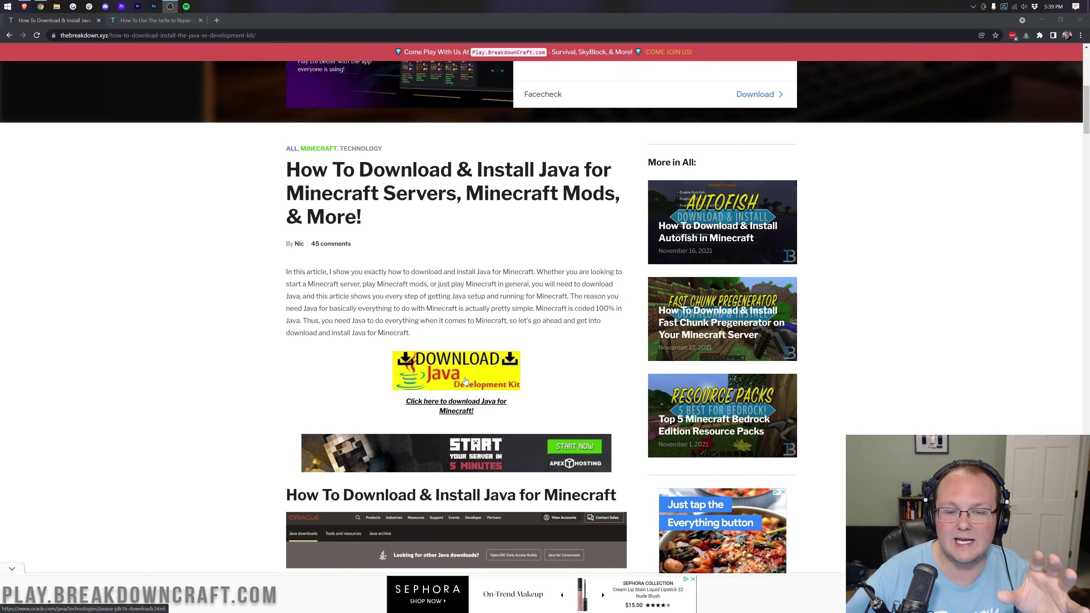
{"action": "scroll", "coordinate": [472, 387], "scroll_direction": "up", "scroll_amount": 4}
{"action": "scroll", "coordinate": [470, 393], "scroll_direction": "up", "scroll_amount": 6}
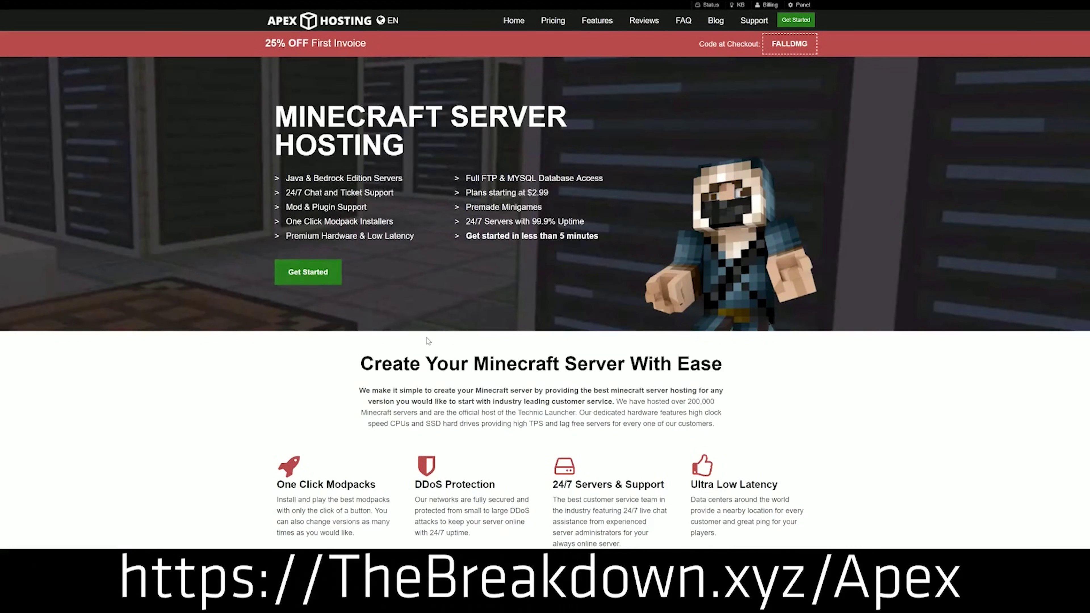
{"action": "scroll", "coordinate": [428, 341], "scroll_direction": "down", "scroll_amount": 5}
{"action": "left_click_drag", "start_coordinate": [276, 254], "coordinate": [668, 259]}
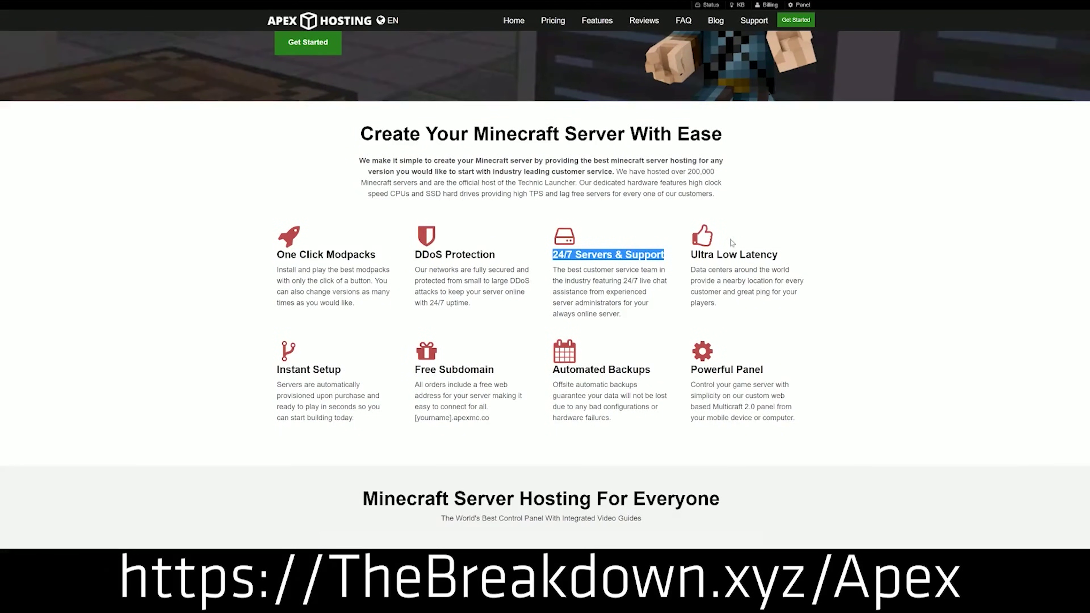
{"action": "left_click_drag", "start_coordinate": [552, 370], "coordinate": [680, 372]}
{"action": "left_click", "coordinate": [509, 374]}
{"action": "left_click_drag", "start_coordinate": [362, 420], "coordinate": [279, 370]}
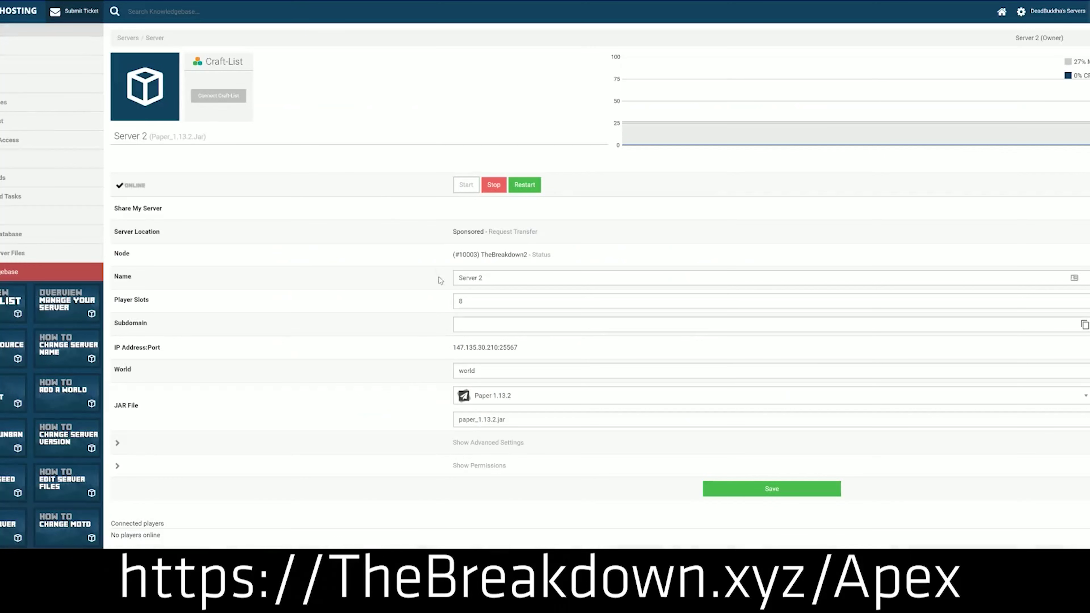
- Open the list of server JAR versions and scroll through the article
{"action": "left_click", "coordinate": [514, 404]}
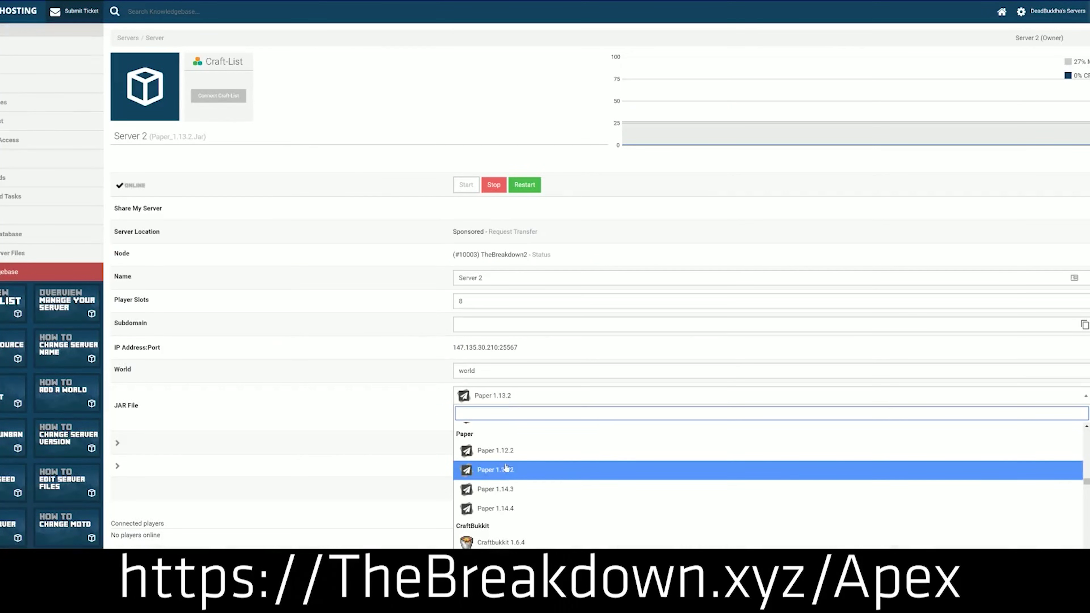
{"action": "scroll", "coordinate": [508, 493], "scroll_direction": "down", "scroll_amount": 2}
{"action": "scroll", "coordinate": [508, 486], "scroll_direction": "up", "scroll_amount": 8}
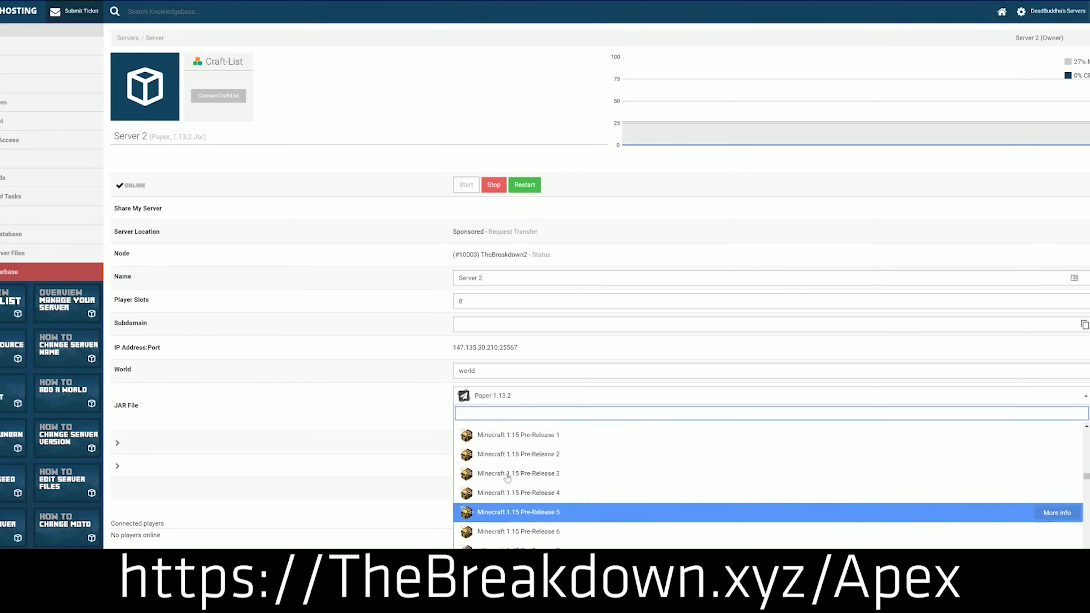
{"action": "scroll", "coordinate": [508, 477], "scroll_direction": "down", "scroll_amount": 2}
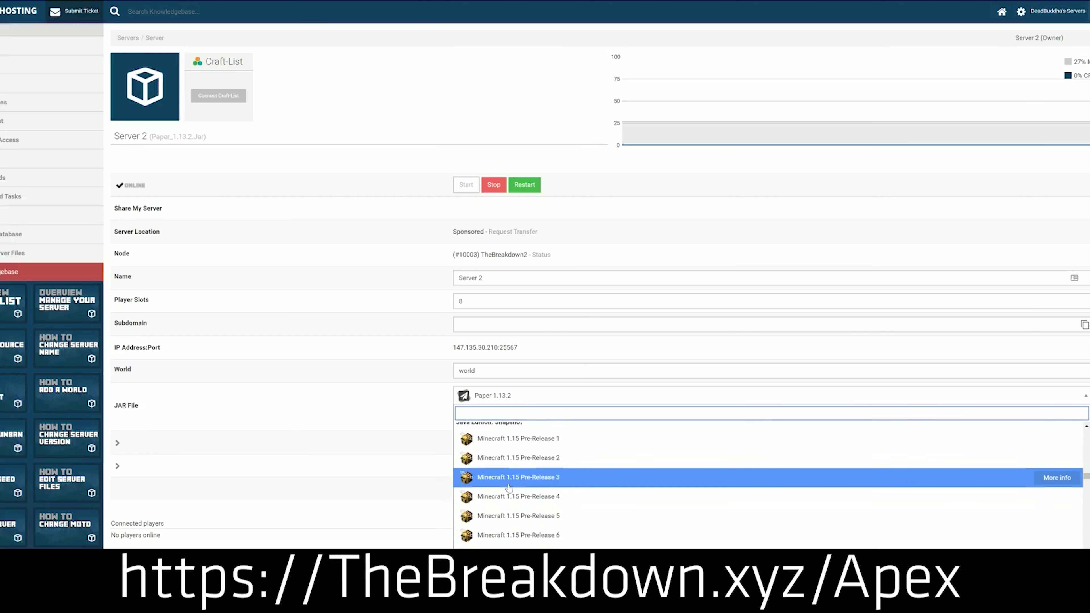
{"action": "scroll", "coordinate": [509, 458], "scroll_direction": "up", "scroll_amount": 3}
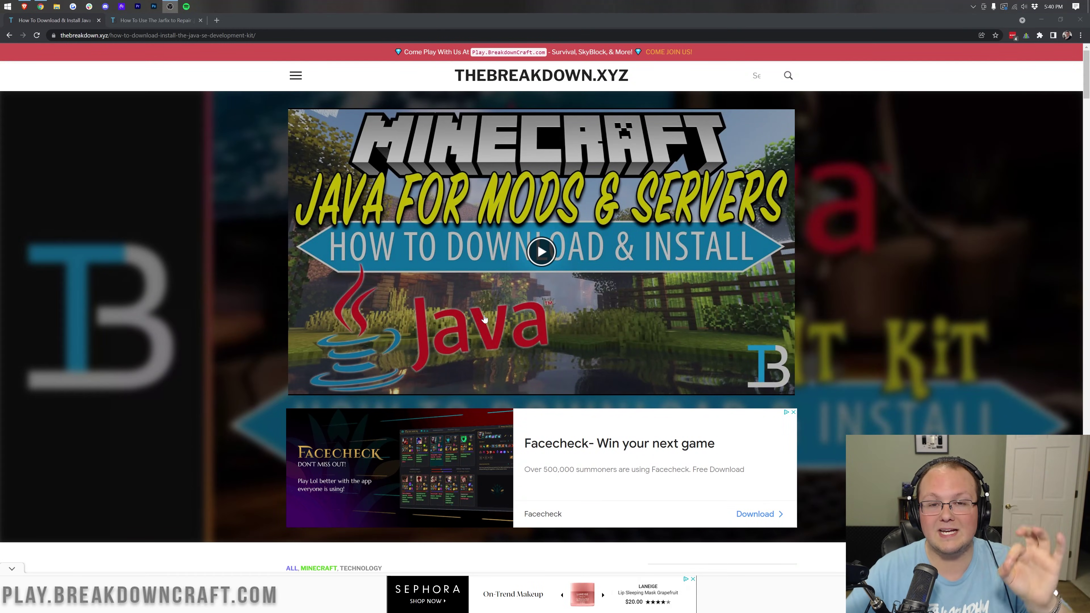
{"action": "scroll", "coordinate": [485, 318], "scroll_direction": "down", "scroll_amount": 5}
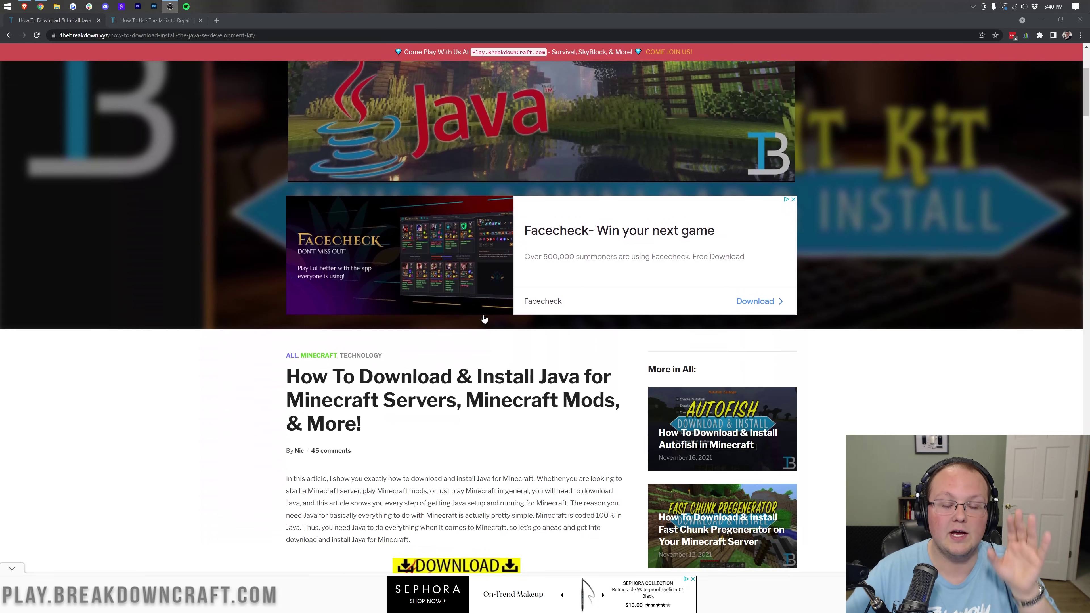
{"action": "scroll", "coordinate": [484, 318], "scroll_direction": "down", "scroll_amount": 5}
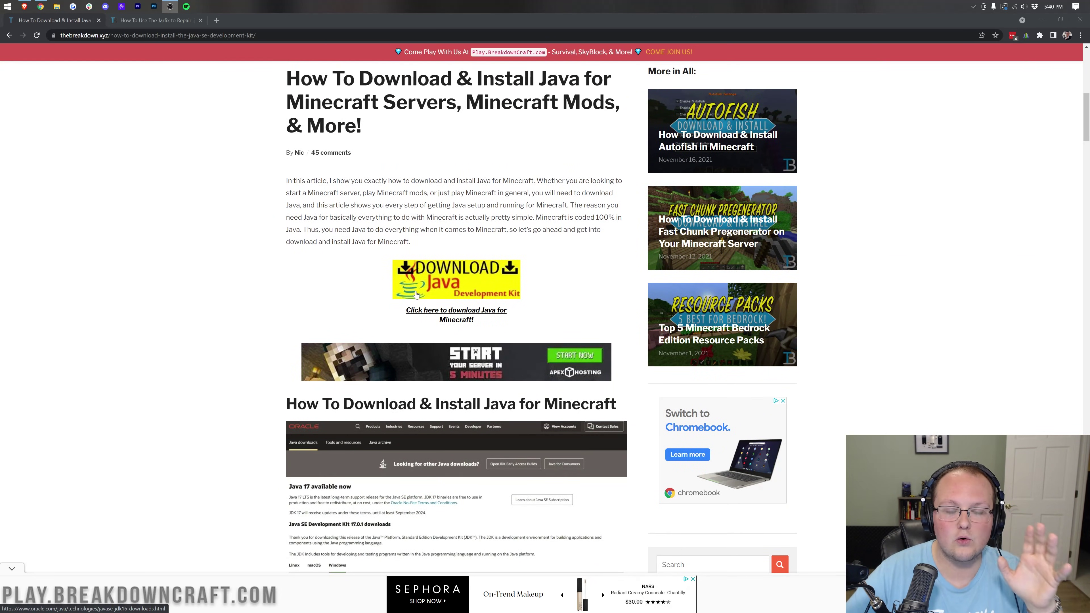
- Go to Oracle's Java Downloads page and show the JDK 17 Windows downloads
{"action": "left_click", "coordinate": [463, 286]}
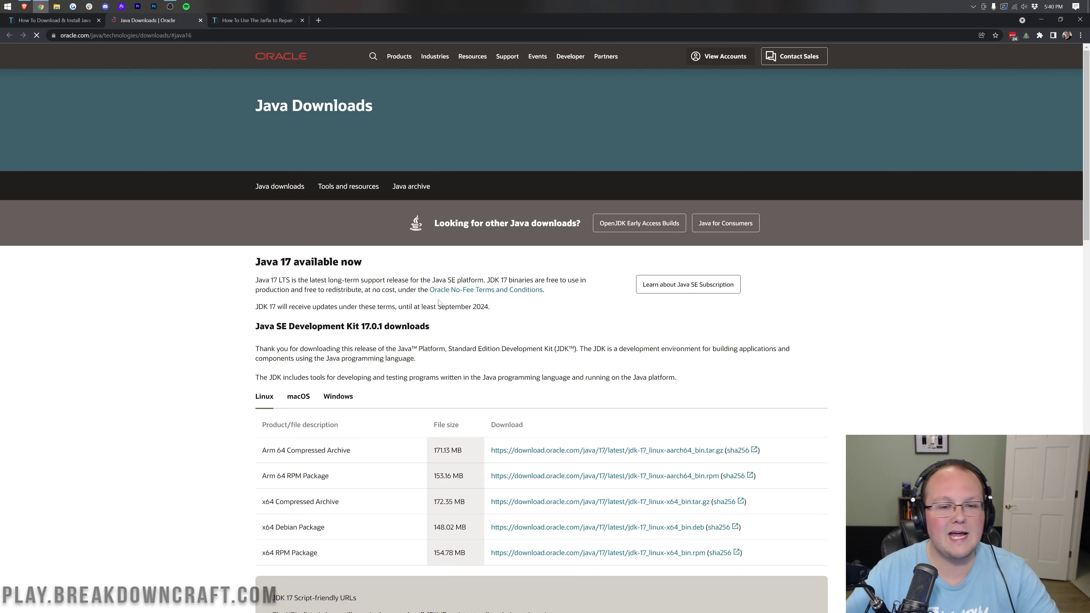
{"action": "scroll", "coordinate": [521, 330], "scroll_direction": "down", "scroll_amount": 4}
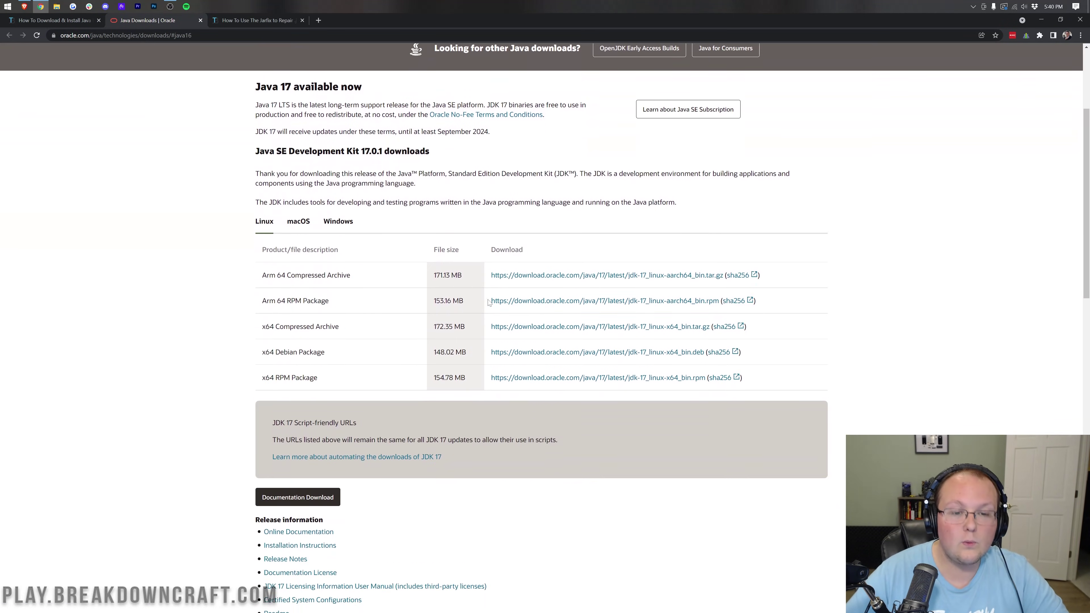
{"action": "left_click", "coordinate": [332, 186]}
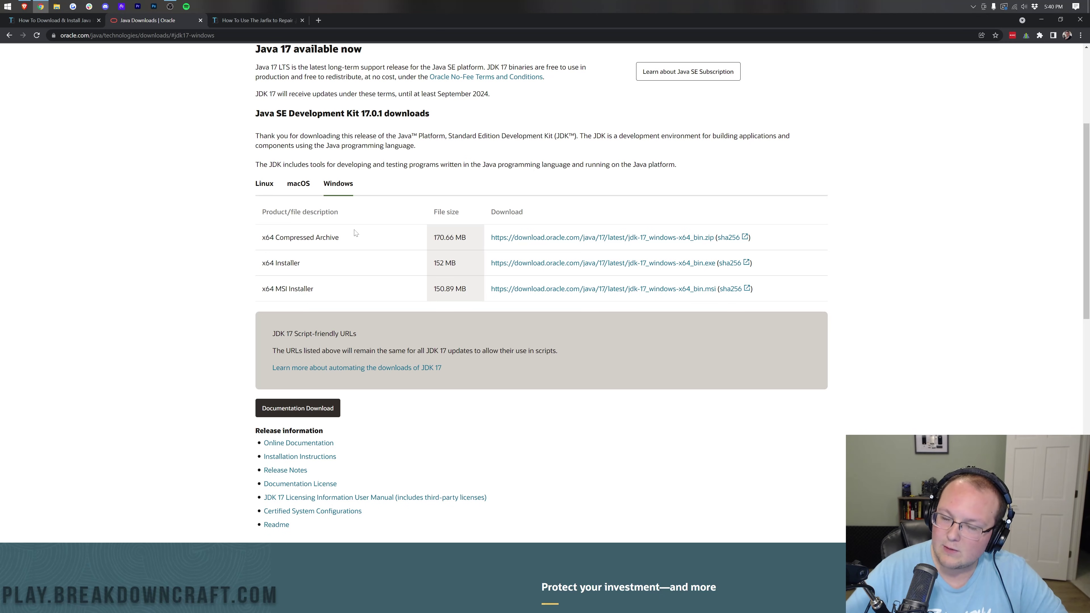
{"action": "scroll", "coordinate": [355, 233], "scroll_direction": "up", "scroll_amount": 2}
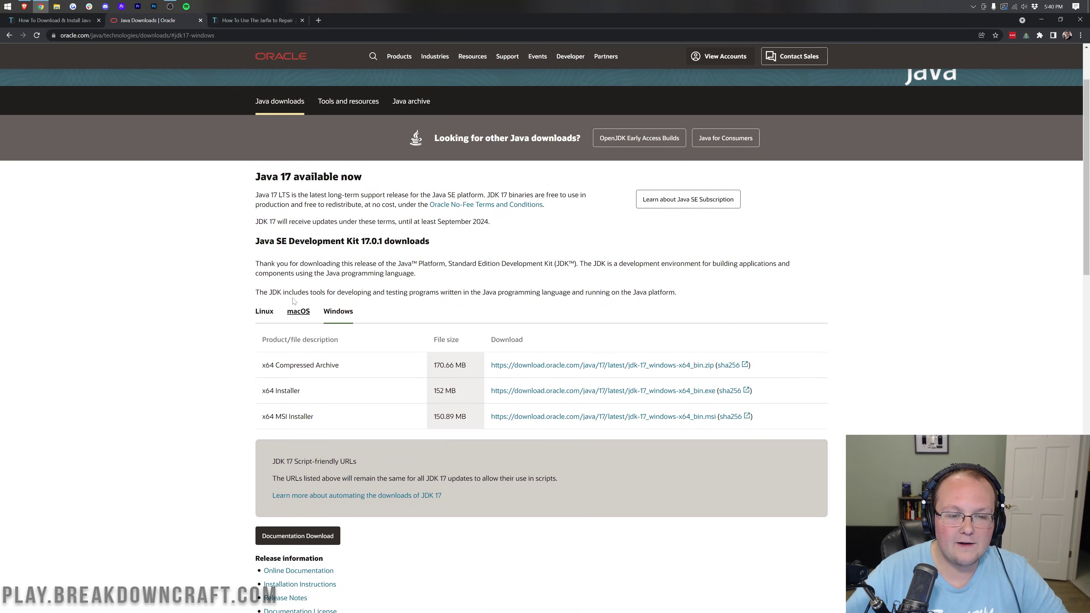
{"action": "scroll", "coordinate": [372, 246], "scroll_direction": "down", "scroll_amount": 1}
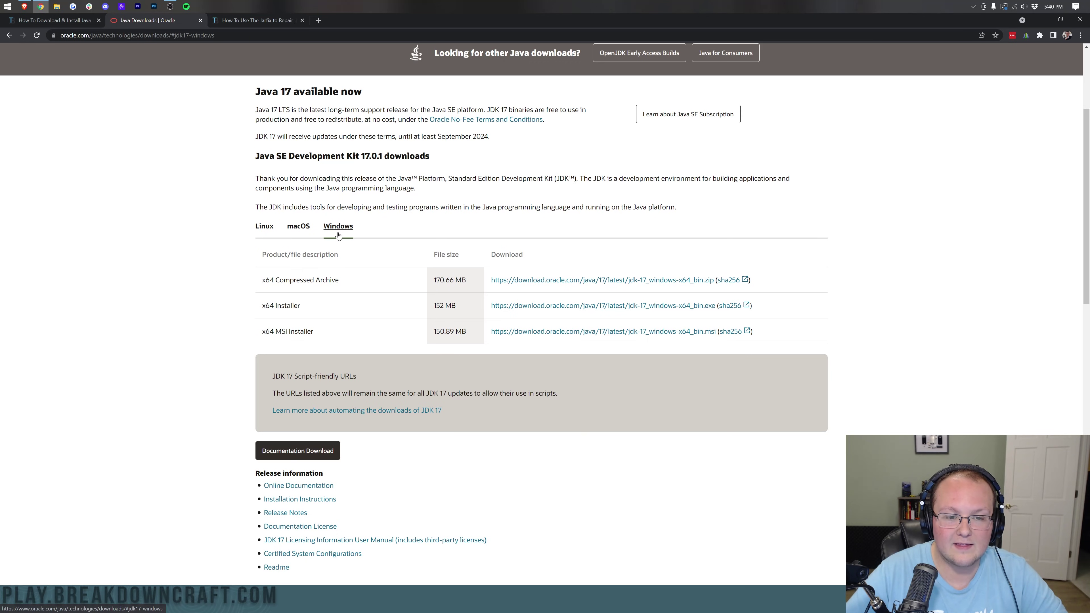
- Download the JDK 17 x64 Installer, jdk-17_windows-x64_bin.exe, from the Windows table
{"action": "left_click_drag", "start_coordinate": [257, 305], "coordinate": [303, 307]}
{"action": "left_click", "coordinate": [306, 310]}
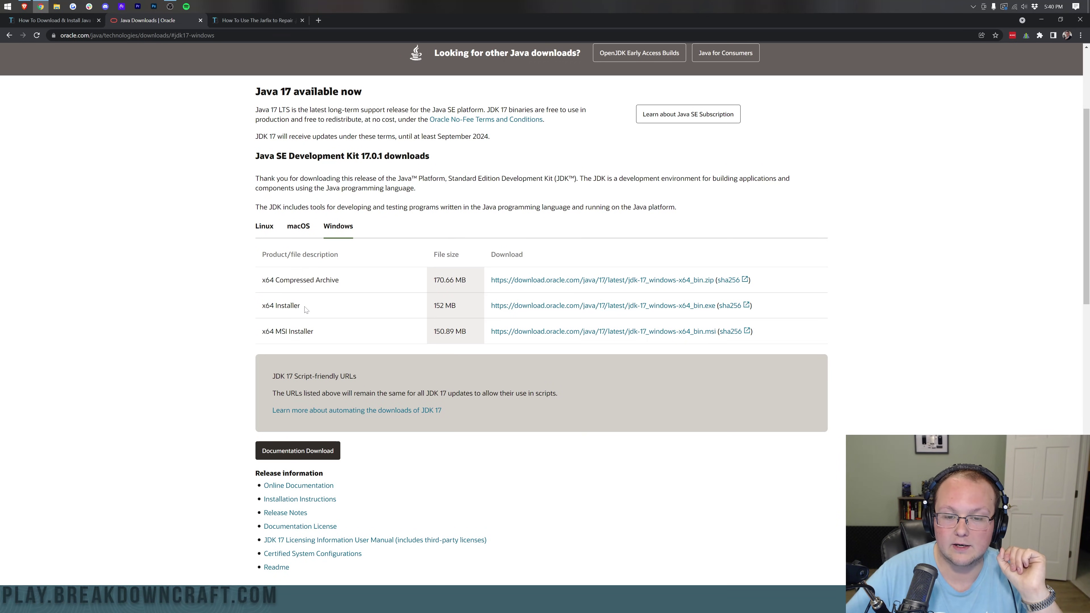
{"action": "left_click_drag", "start_coordinate": [258, 305], "coordinate": [306, 308]}
{"action": "left_click", "coordinate": [312, 309]}
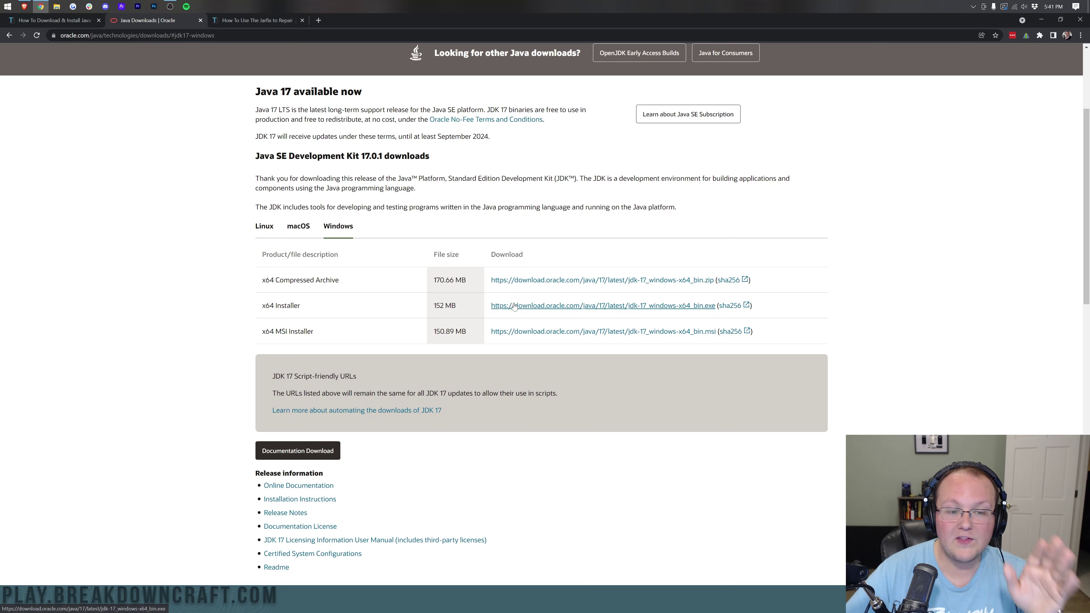
{"action": "left_click_drag", "start_coordinate": [472, 306], "coordinate": [343, 306]}
{"action": "left_click", "coordinate": [338, 306]}
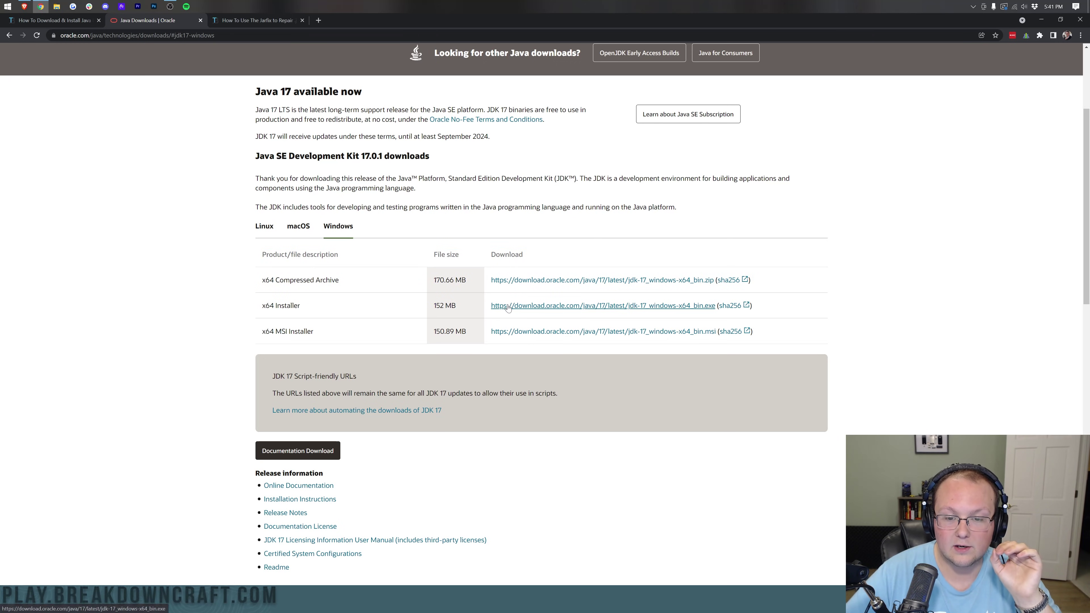
{"action": "left_click", "coordinate": [529, 307]}
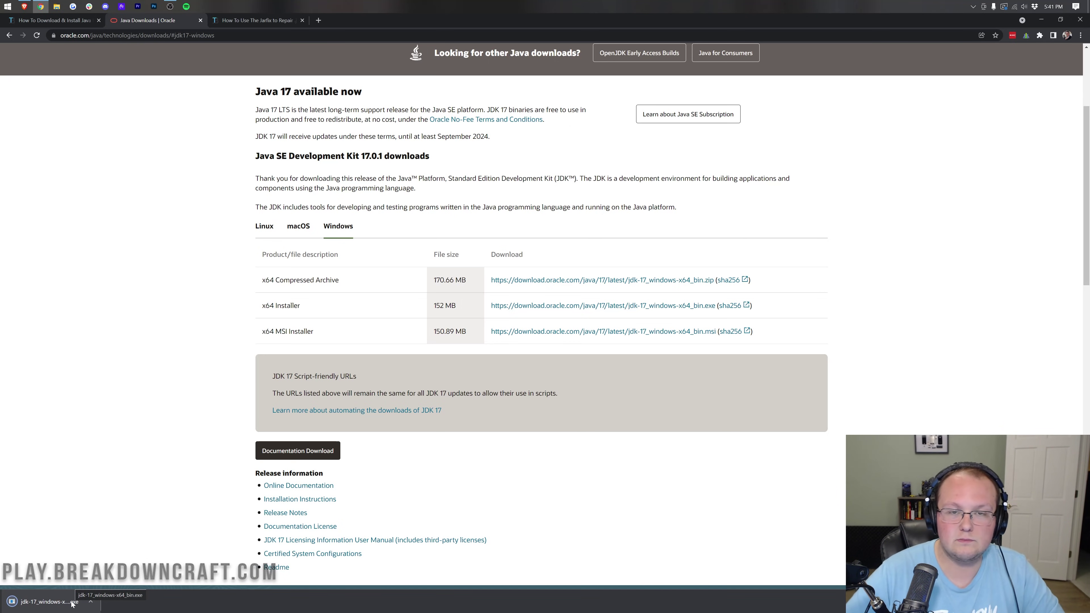
- Minimize the browser and open the Downloads folder by searching 'down' in Start
{"action": "left_click", "coordinate": [1042, 19]}
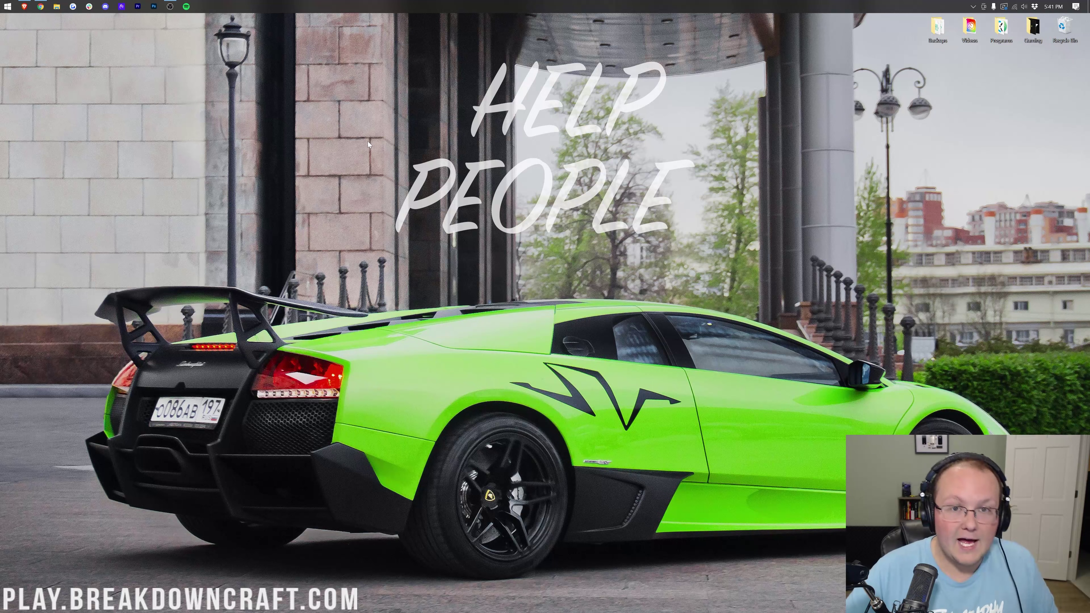
{"action": "left_click", "coordinate": [6, 6]}
{"action": "type", "text": "down"}
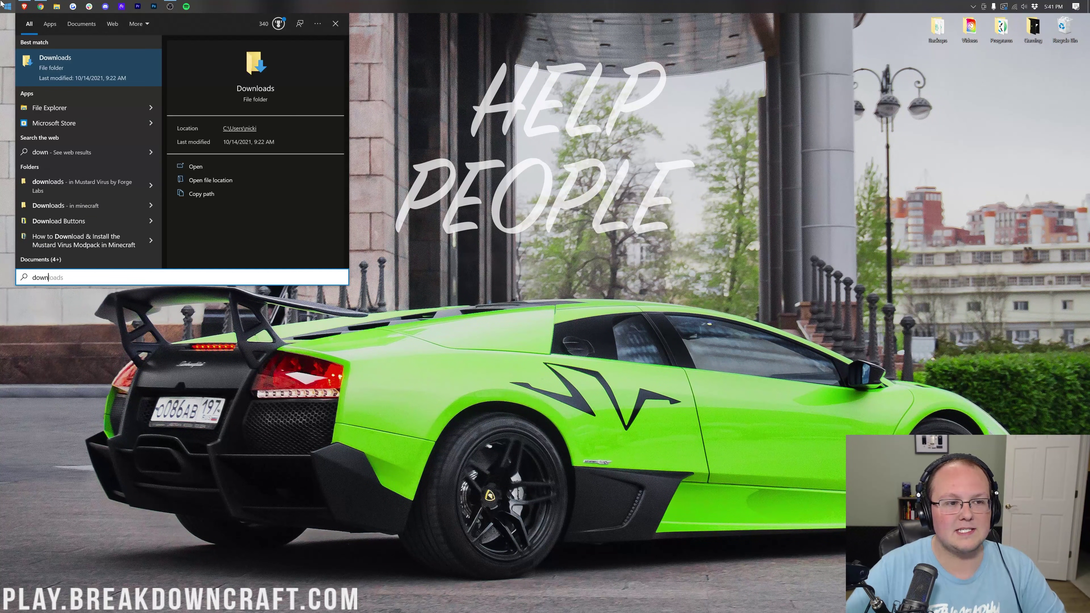
{"action": "left_click", "coordinate": [82, 70]}
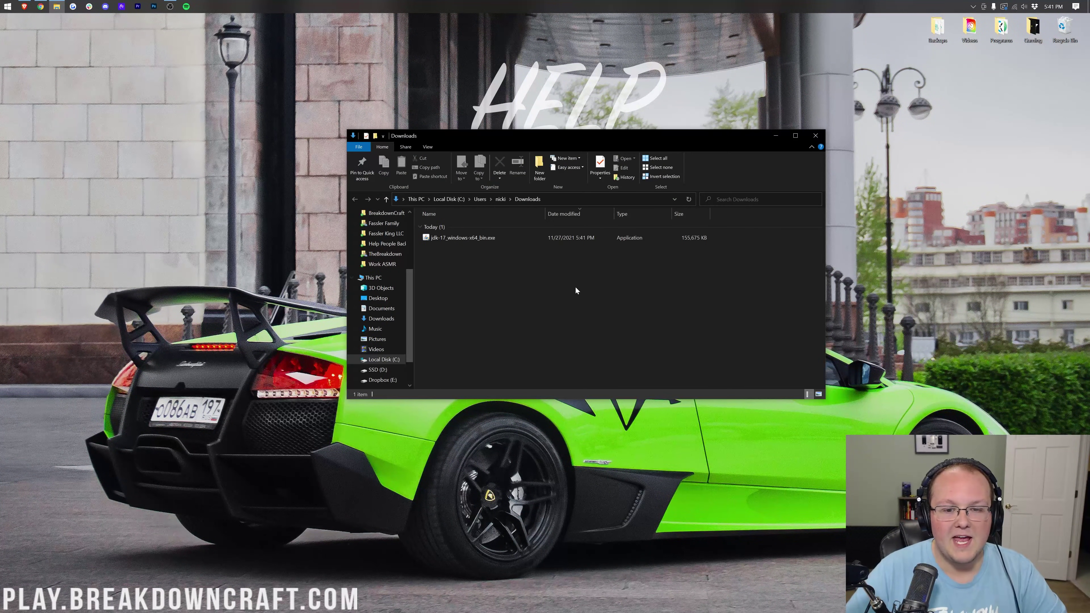
- Copy jdk-17_windows-x64_bin.exe onto the desktop, close Downloads, and launch the installer
{"action": "left_click", "coordinate": [441, 241]}
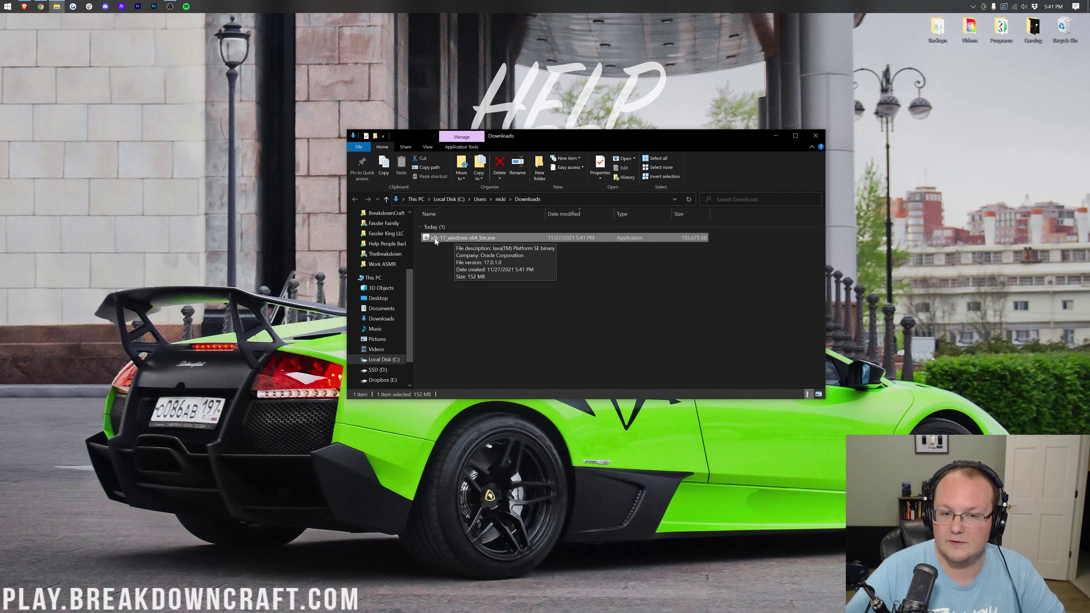
{"action": "left_click_drag", "start_coordinate": [448, 239], "coordinate": [358, 88]}
{"action": "left_click", "coordinate": [816, 135]}
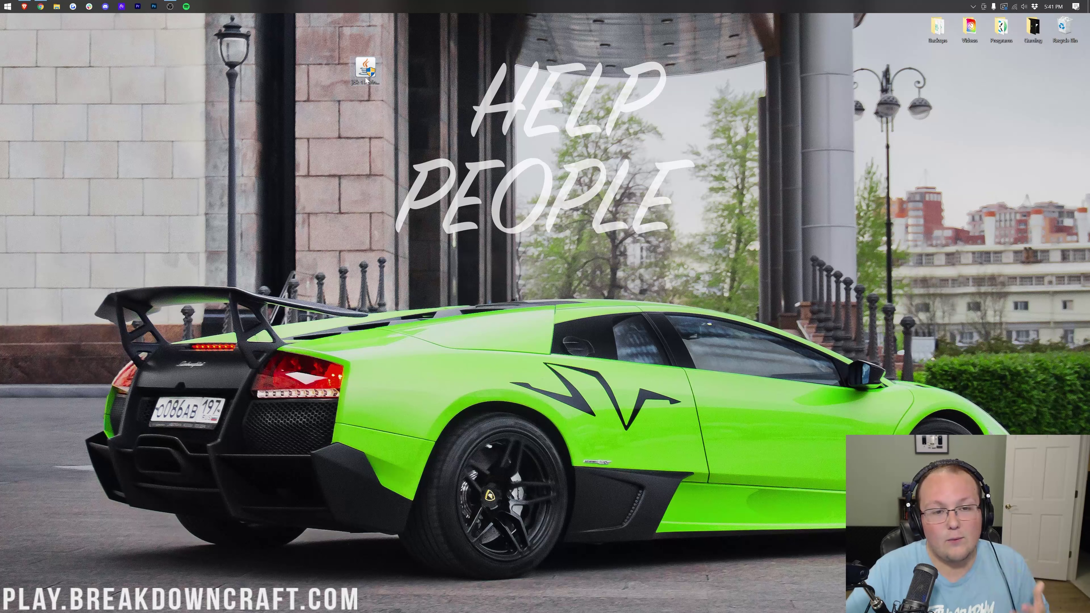
{"action": "double_click", "coordinate": [365, 77]}
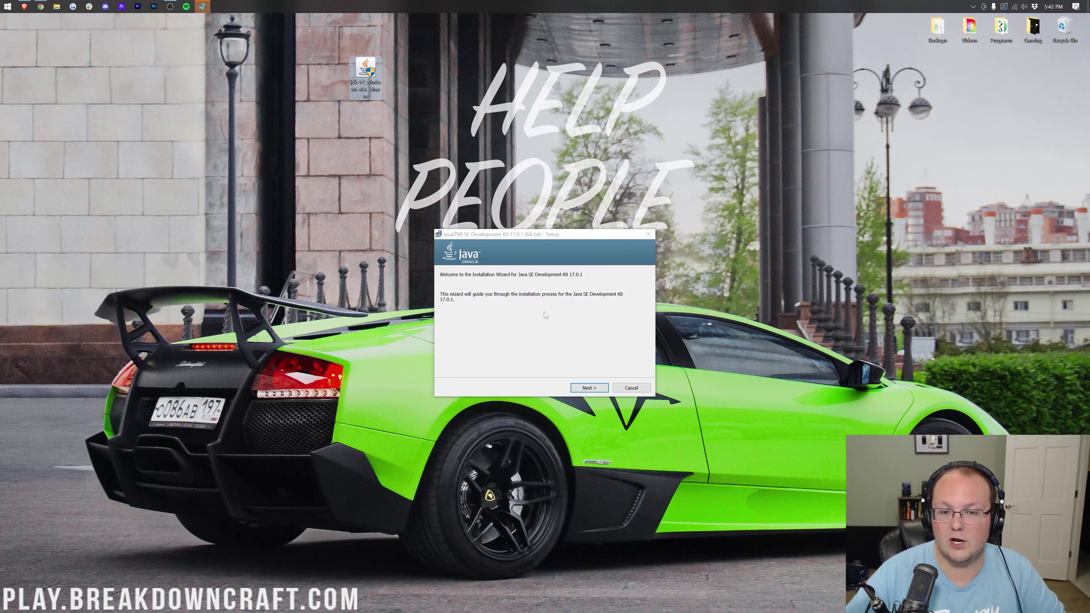
- Install JDK 17.0.1 (64-bit) into C:\Program Files\Java\jdk-17.0.1\ and close the finished setup
{"action": "left_click", "coordinate": [585, 388]}
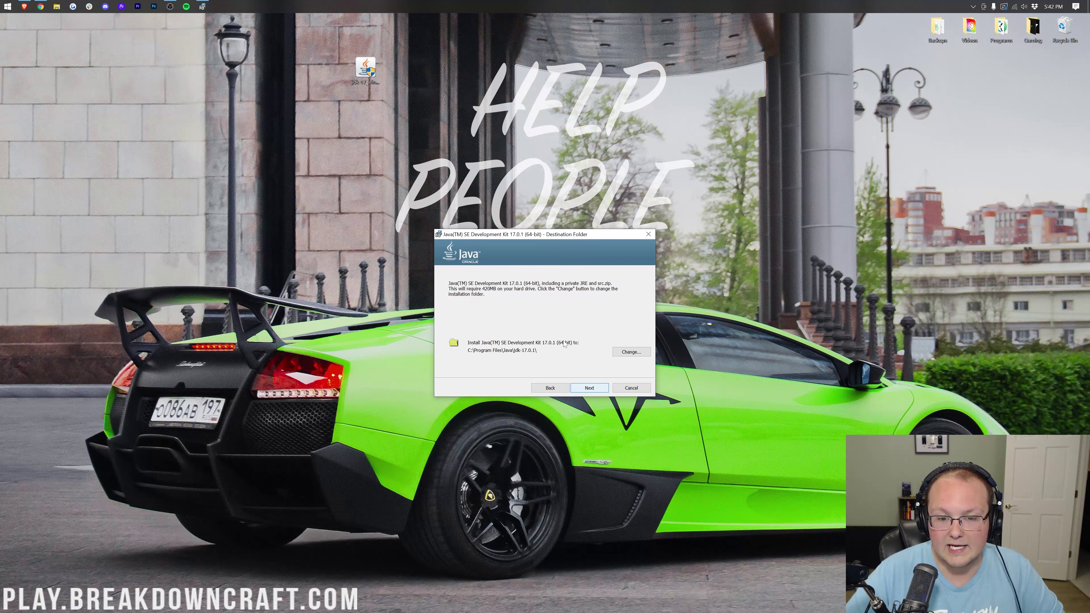
{"action": "left_click", "coordinate": [587, 386]}
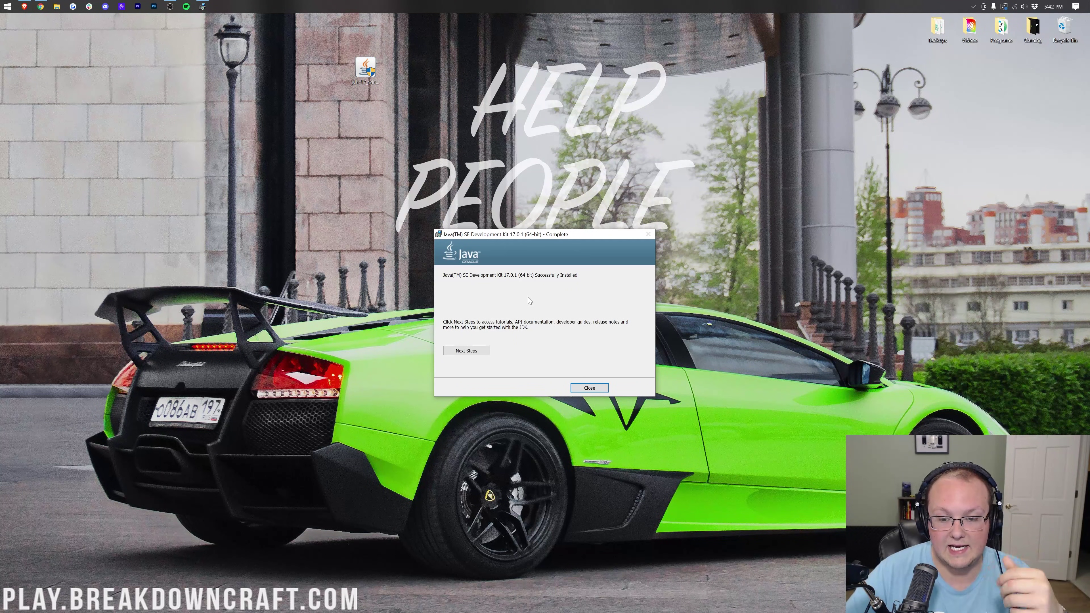
{"action": "left_click", "coordinate": [600, 388]}
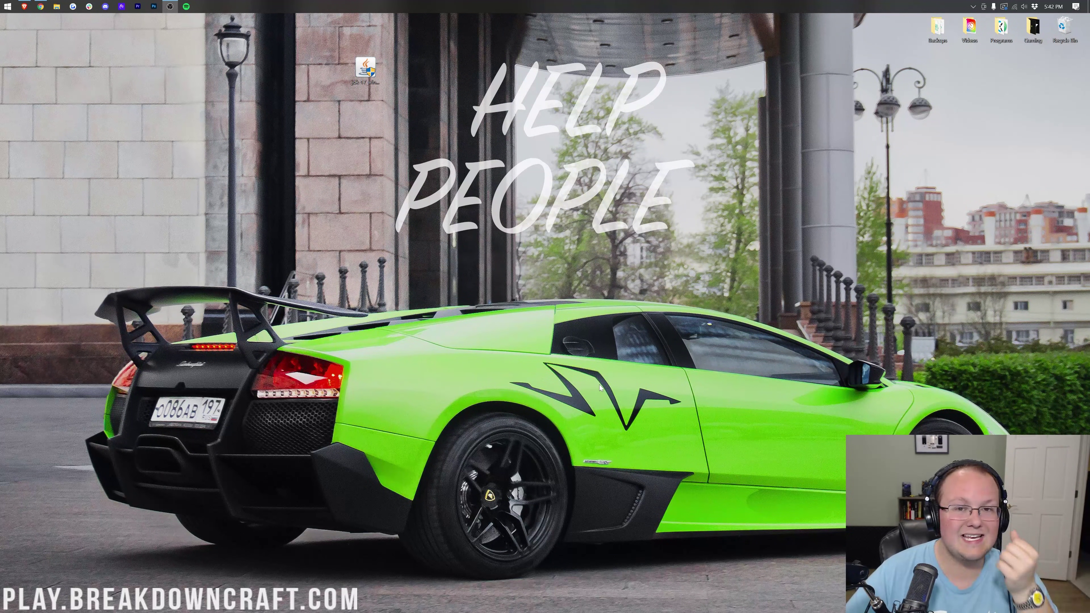
{"action": "left_click", "coordinate": [370, 88]}
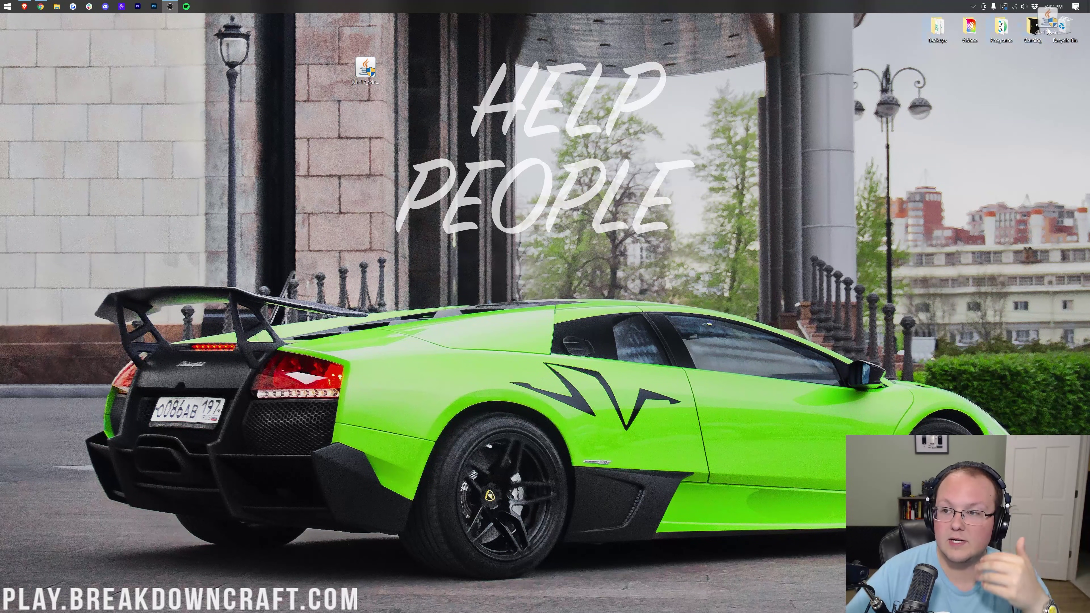
- Recycle the desktop installer and open Apps & features by searching 'apps'
{"action": "left_click_drag", "start_coordinate": [1062, 34], "coordinate": [1064, 35]}
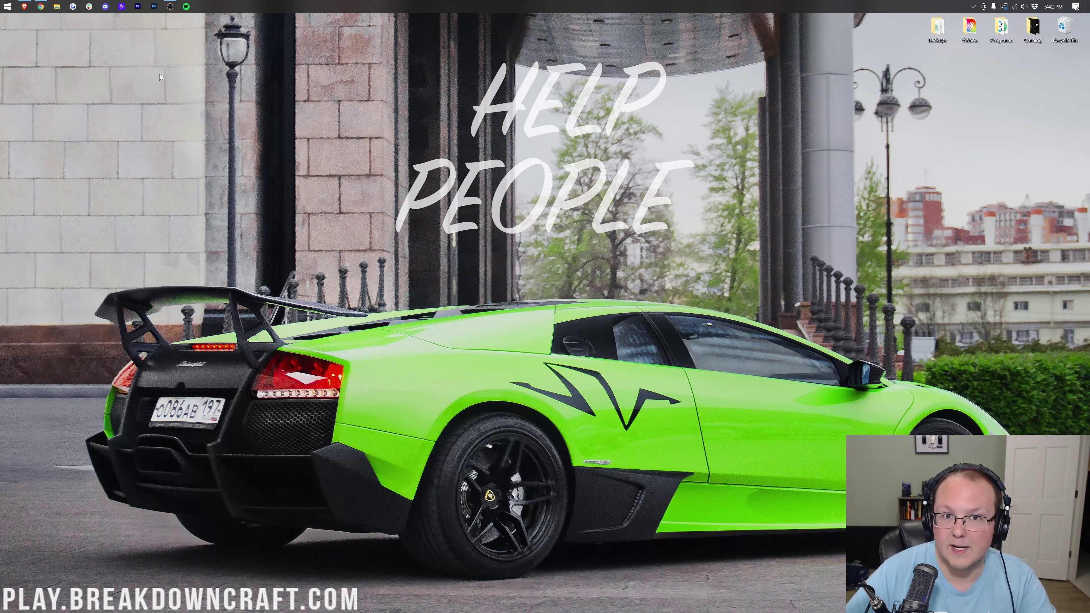
{"action": "left_click", "coordinate": [3, 5]}
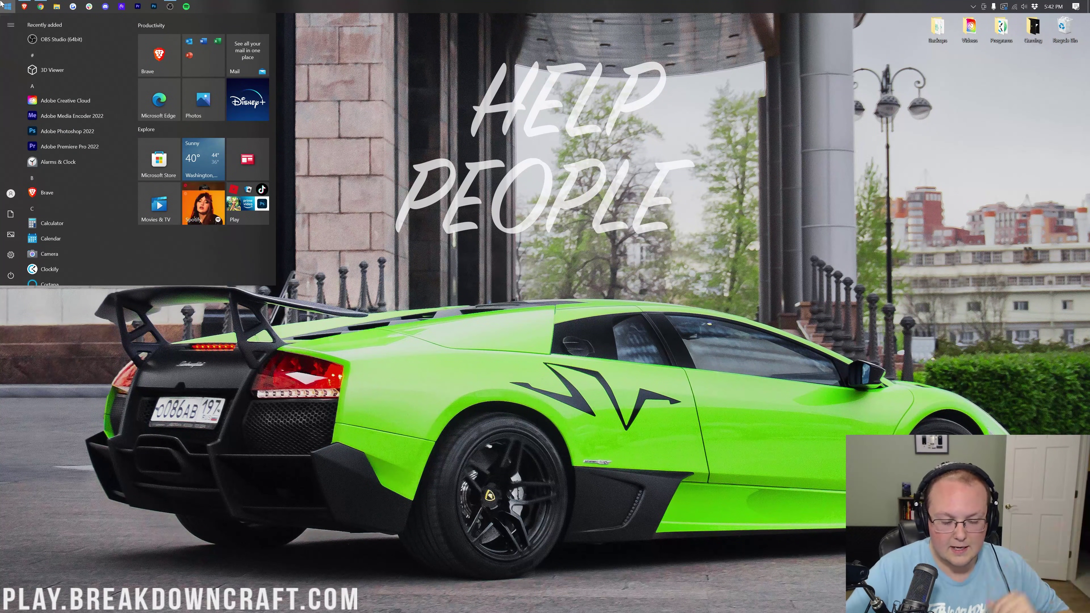
{"action": "type", "text": "apps"}
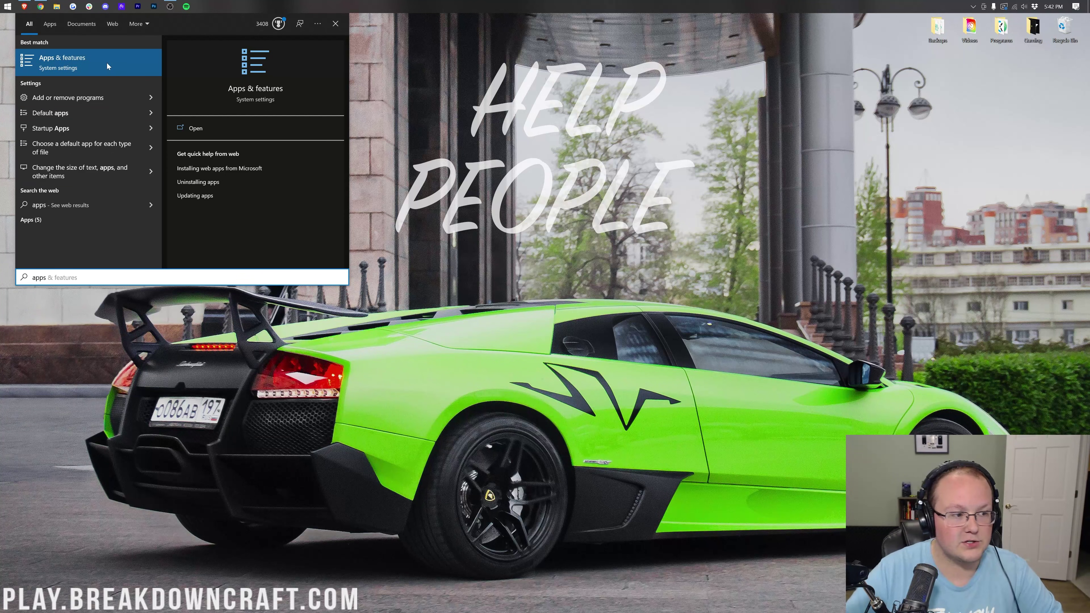
{"action": "left_click", "coordinate": [68, 62]}
- Find Java(TM) SE Development Kit 17.0.1 (64-bit), 289 MB, in the list, then close Settings
{"action": "scroll", "coordinate": [505, 285], "scroll_direction": "down", "scroll_amount": 10}
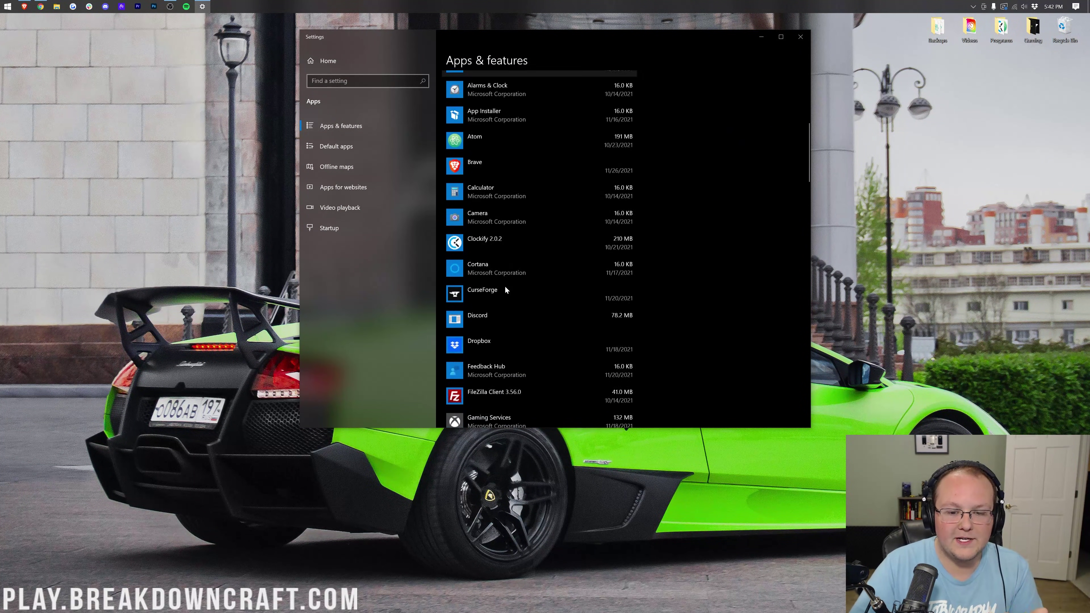
{"action": "scroll", "coordinate": [505, 287], "scroll_direction": "down", "scroll_amount": 3}
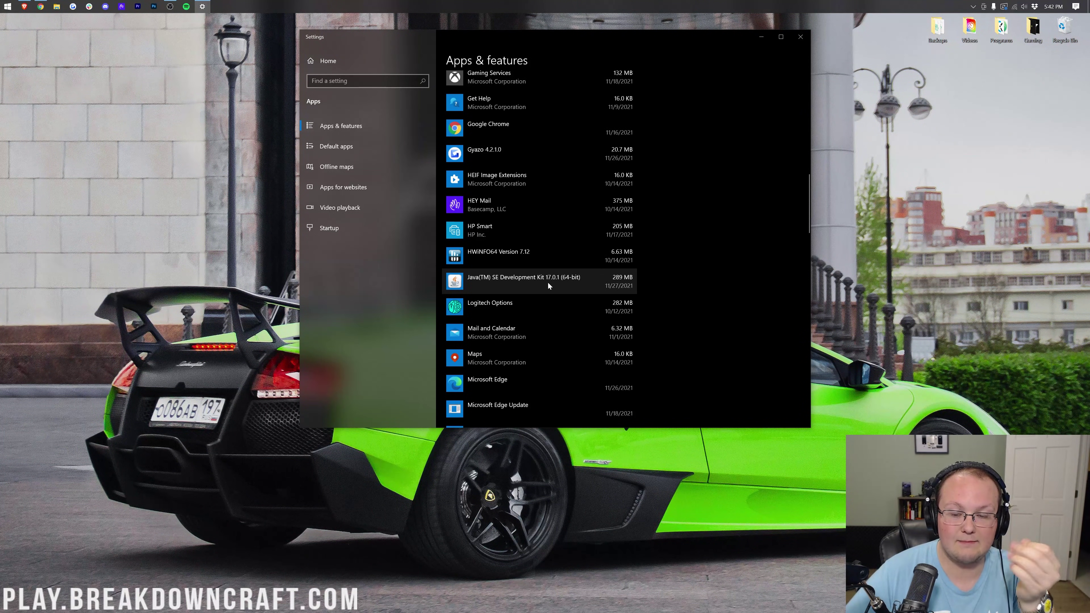
{"action": "left_click", "coordinate": [798, 38]}
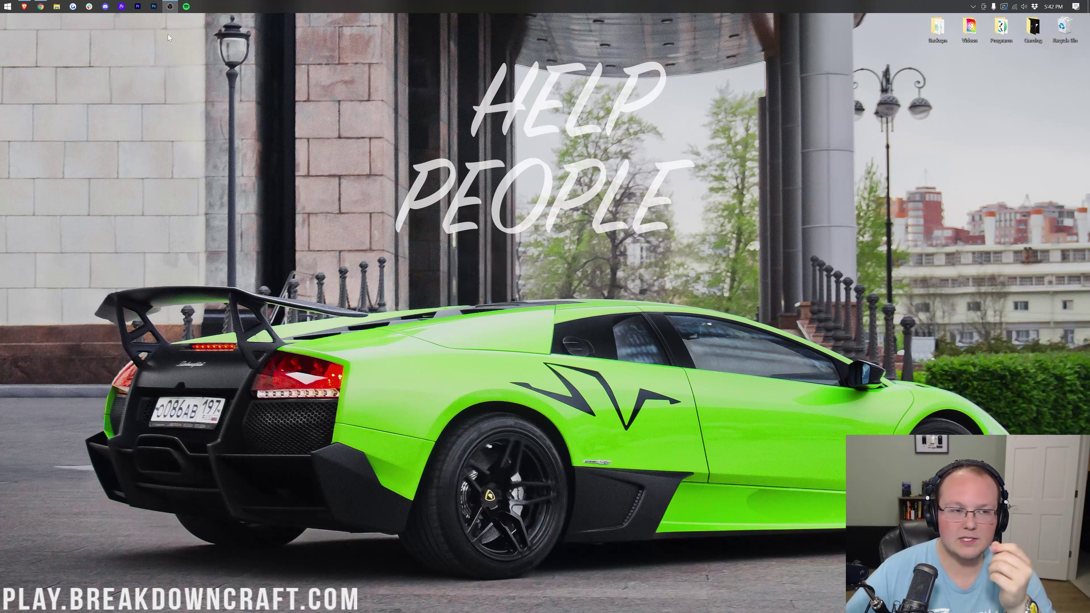
- Restore Chrome, read through the Jarfix repair article, then return to the Java install tutorial
{"action": "left_click", "coordinate": [40, 6]}
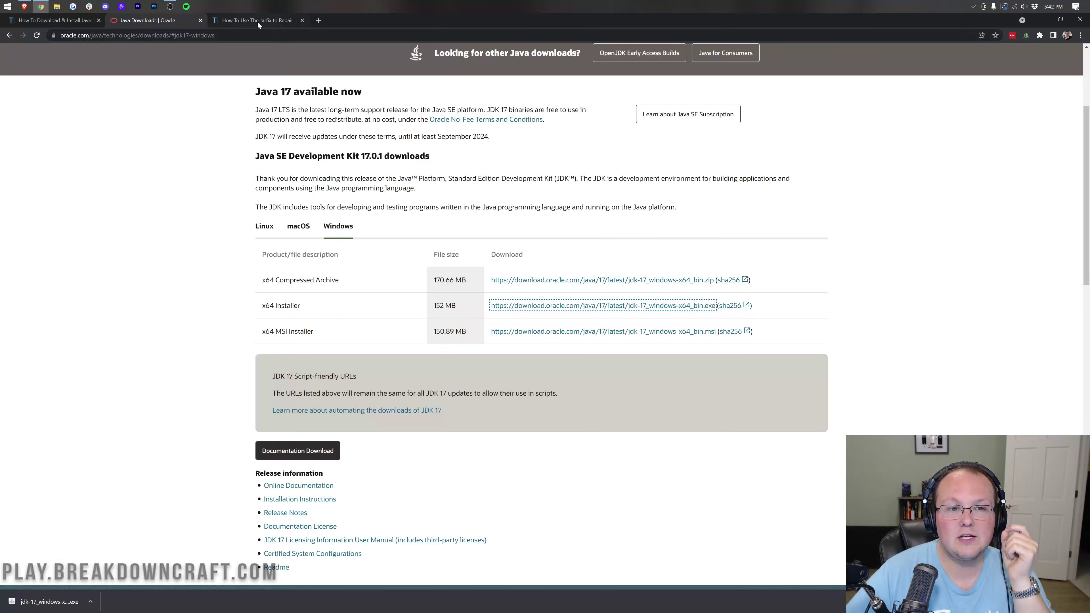
{"action": "left_click", "coordinate": [259, 21]}
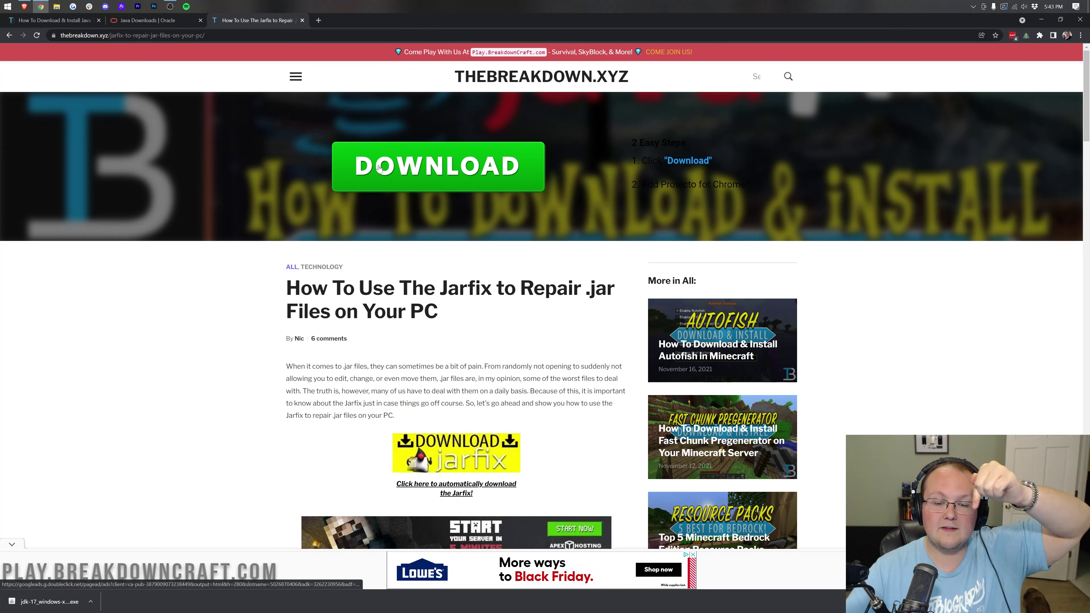
{"action": "scroll", "coordinate": [379, 168], "scroll_direction": "down", "scroll_amount": 3}
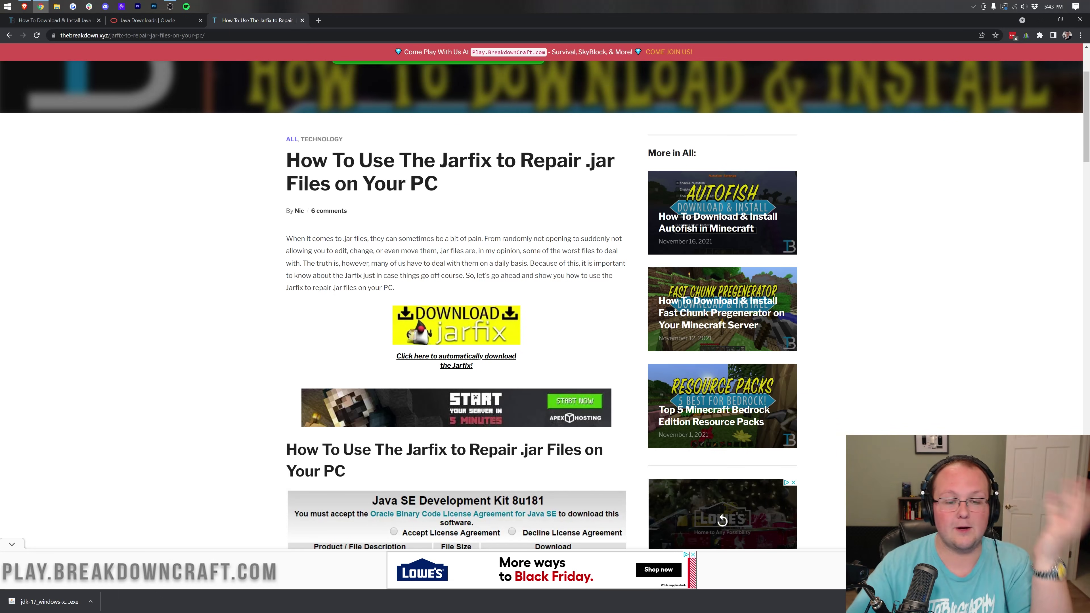
{"action": "scroll", "coordinate": [559, 266], "scroll_direction": "down", "scroll_amount": 9}
{"action": "scroll", "coordinate": [559, 266], "scroll_direction": "down", "scroll_amount": 15}
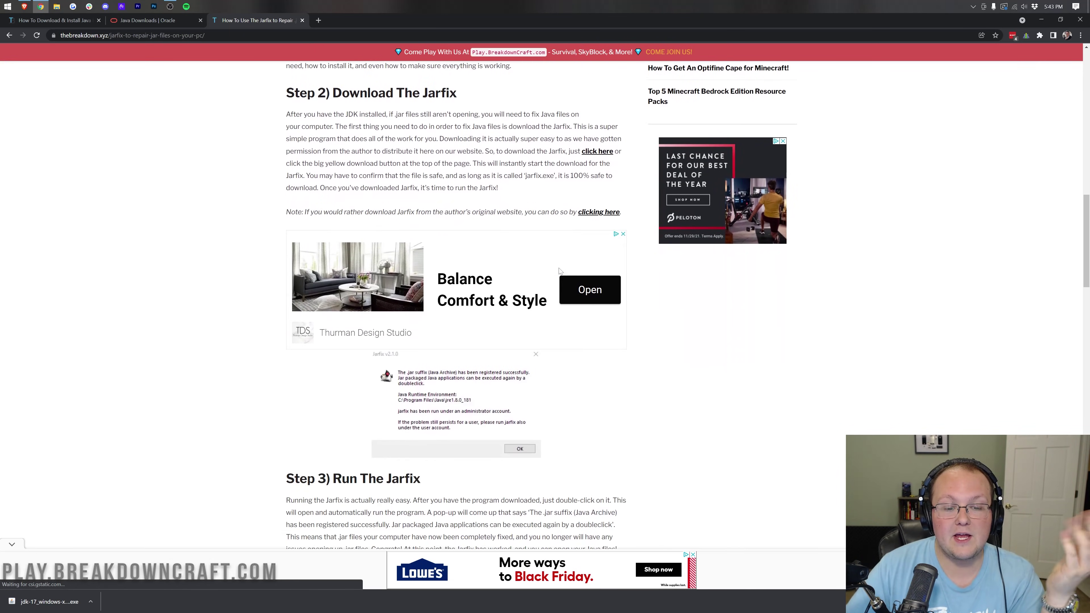
{"action": "scroll", "coordinate": [557, 301], "scroll_direction": "up", "scroll_amount": 20}
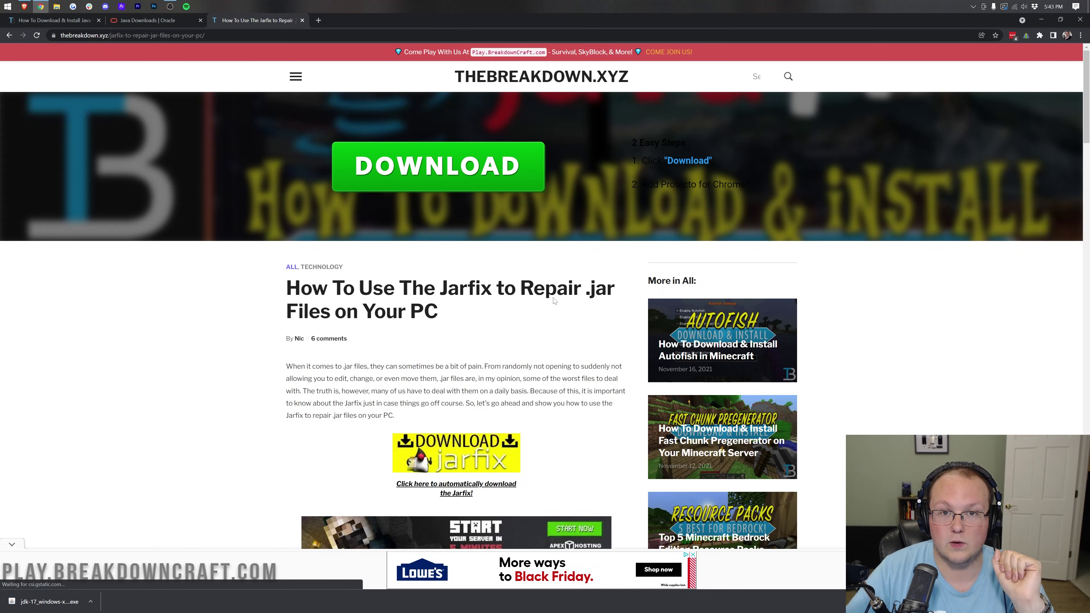
{"action": "left_click", "coordinate": [80, 20]}
{"action": "scroll", "coordinate": [900, 250], "scroll_direction": "up", "scroll_amount": 8}
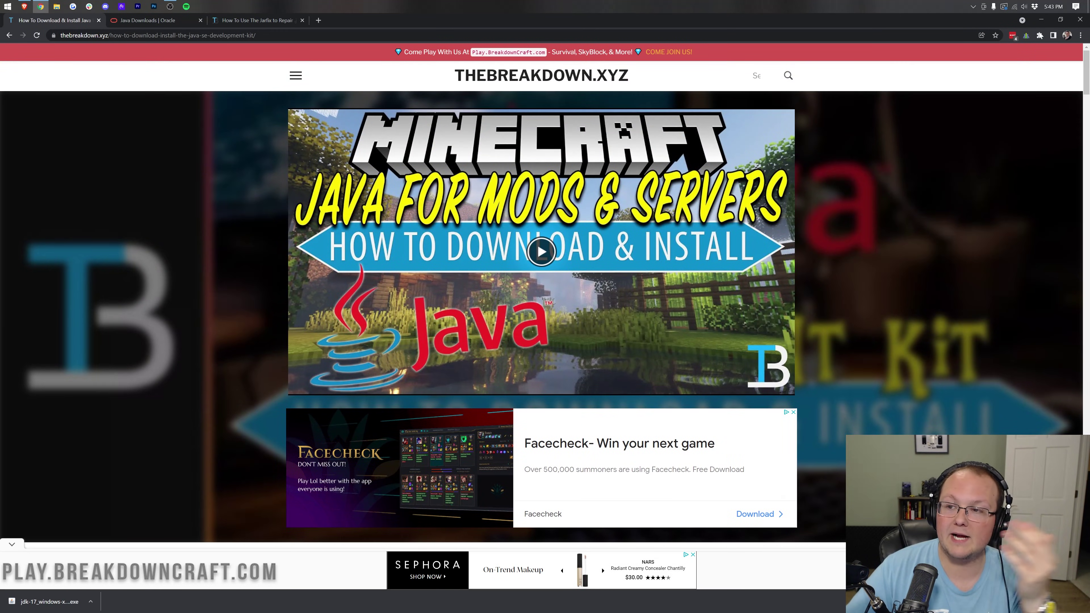
- Minimize the browser to show the Windows desktop
{"action": "left_click", "coordinate": [1042, 19]}
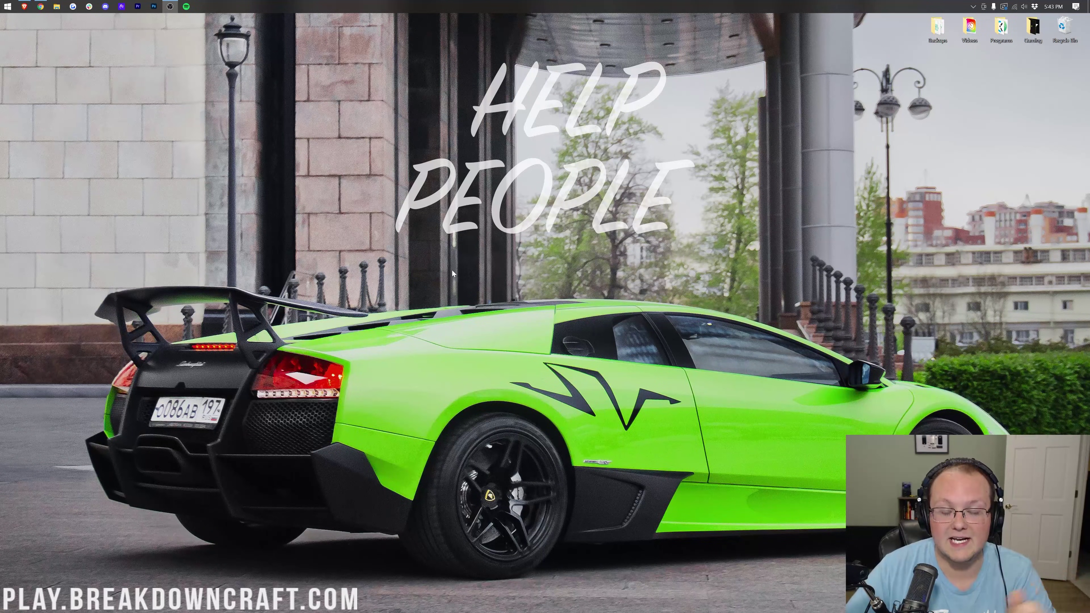